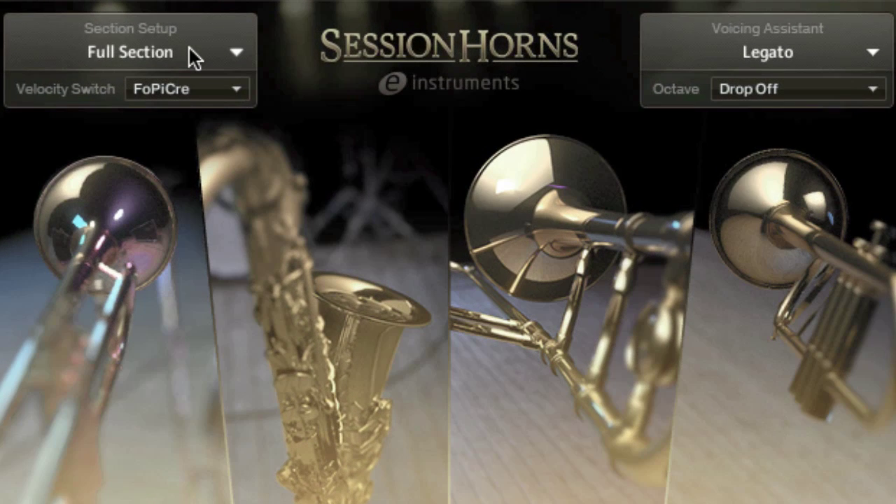
Step: Try the Tp1 / Tp2 section setup and return the section to Full Section
left_click(189, 48)
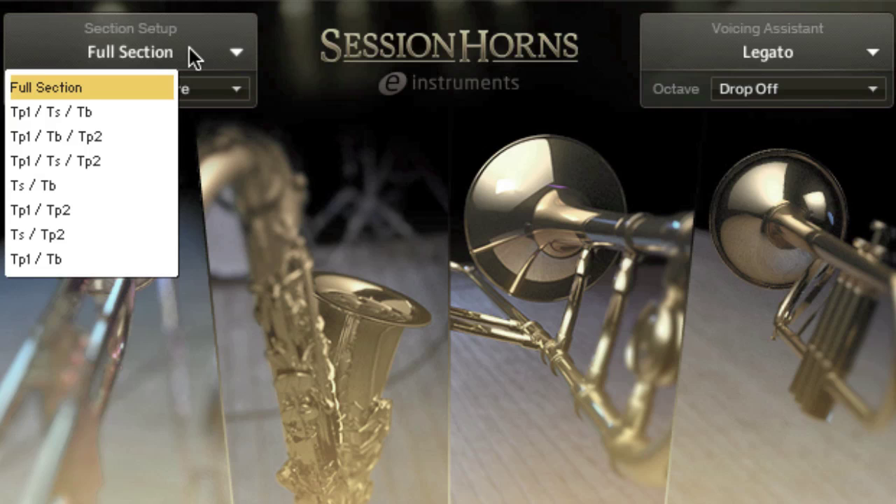
left_click(123, 188)
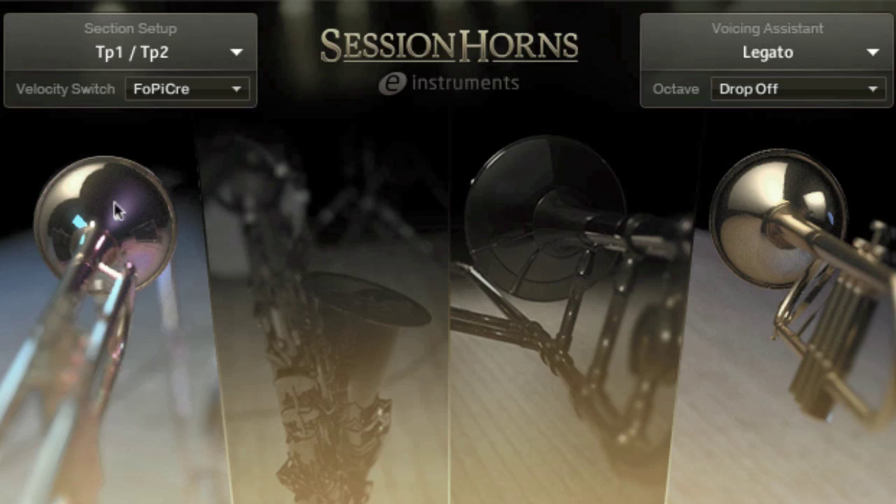
left_click(136, 47)
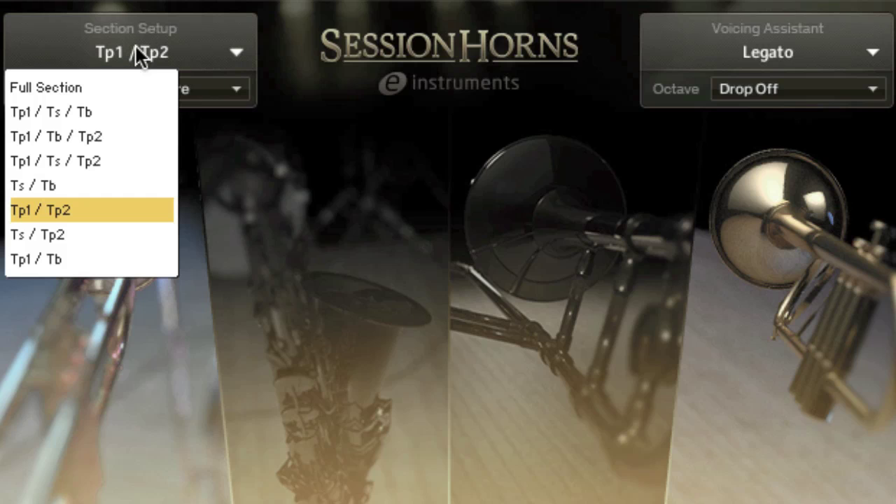
left_click(108, 160)
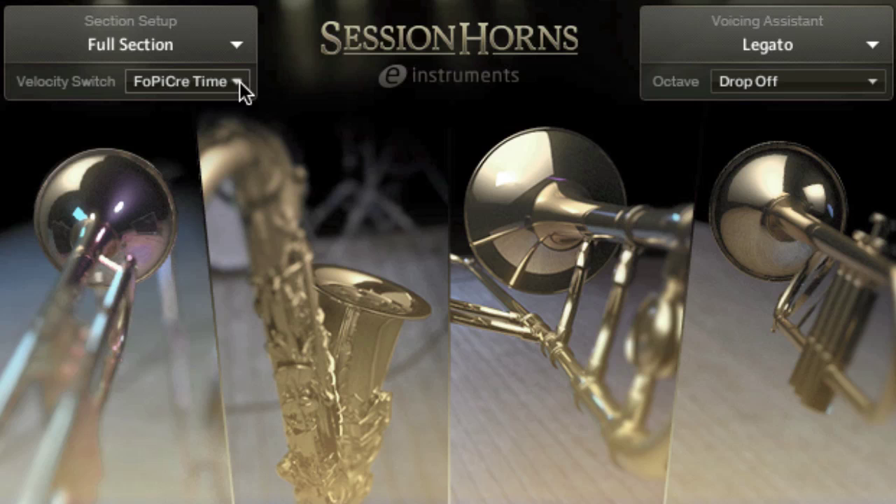
Step: Try the Rip articulation for the velocity switch and set it back to FoPiCre Time
left_click(238, 82)
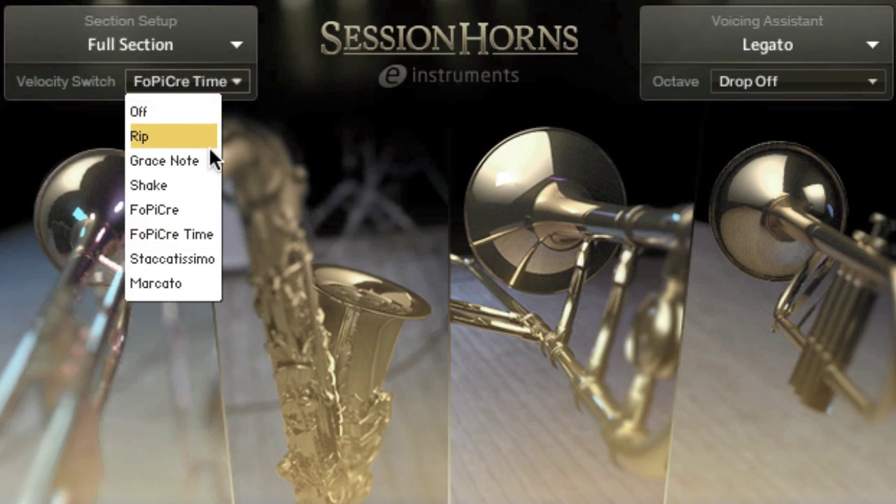
left_click(239, 218)
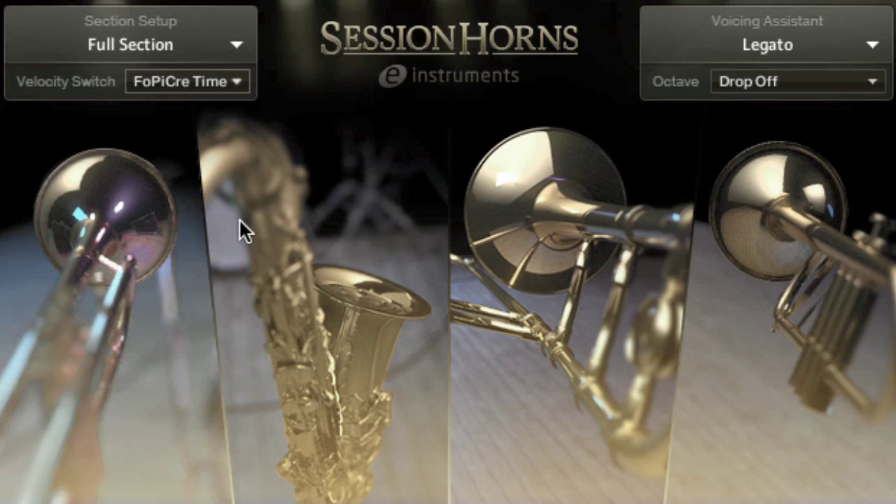
left_click(191, 82)
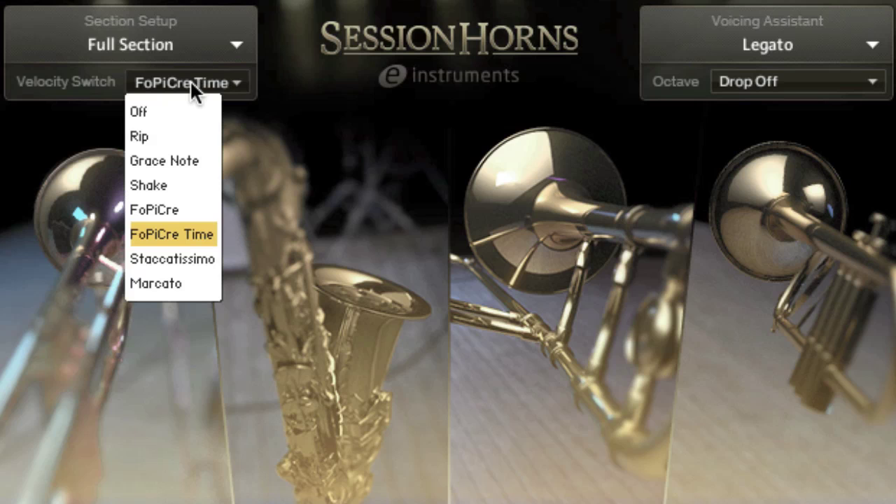
left_click(198, 134)
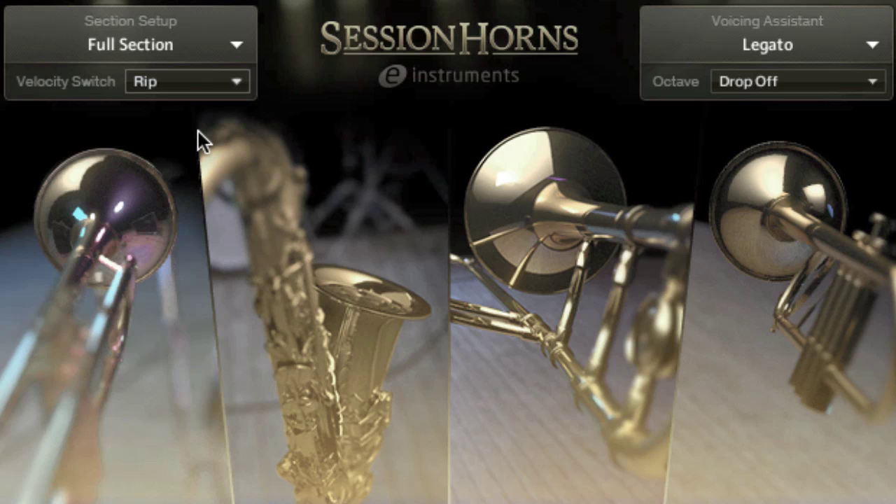
left_click(206, 83)
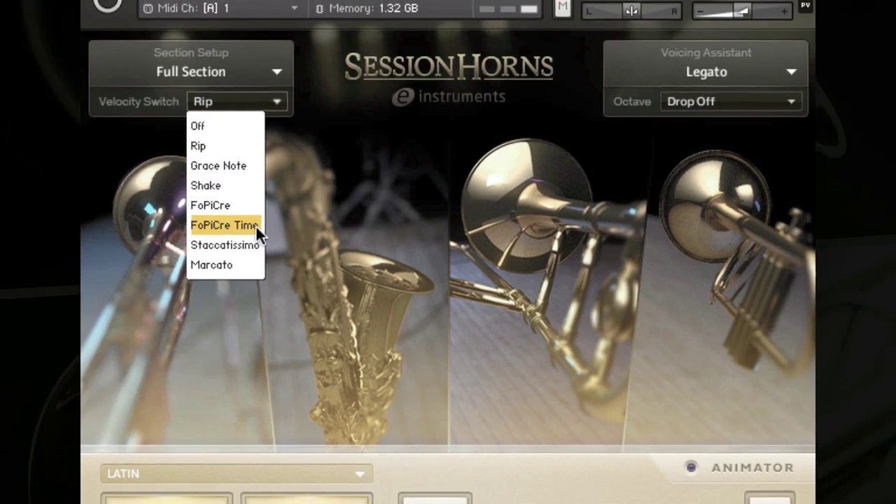
left_click(200, 234)
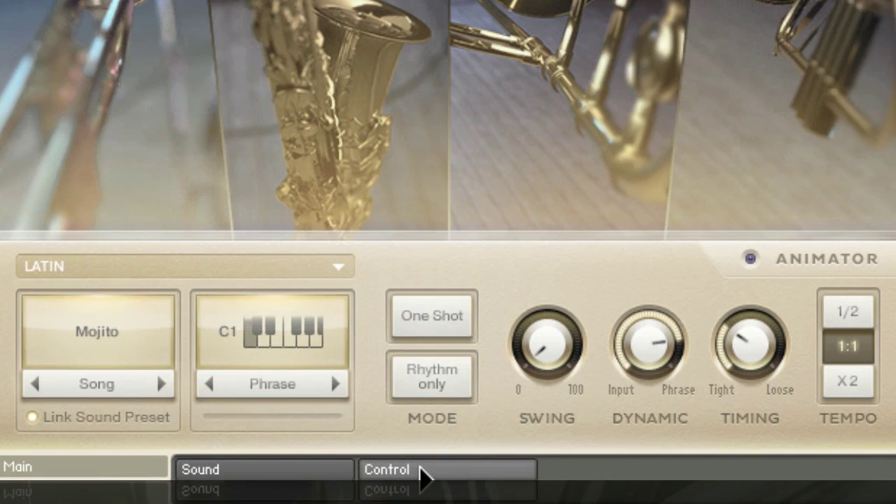
Step: On the Control page, try the Normal and Doits/Falls on release pitch wheel modes, and restore Doits/Falls on note
left_click(420, 470)
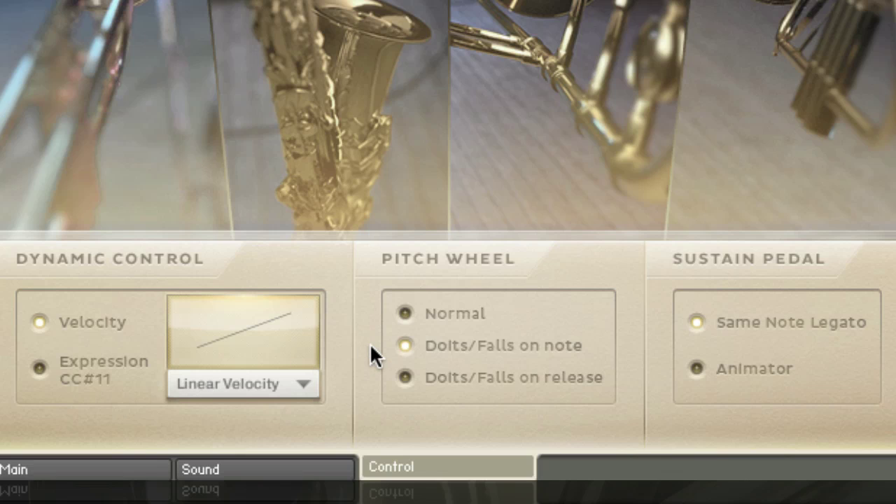
left_click(410, 315)
left_click(403, 342)
left_click(405, 376)
left_click(406, 346)
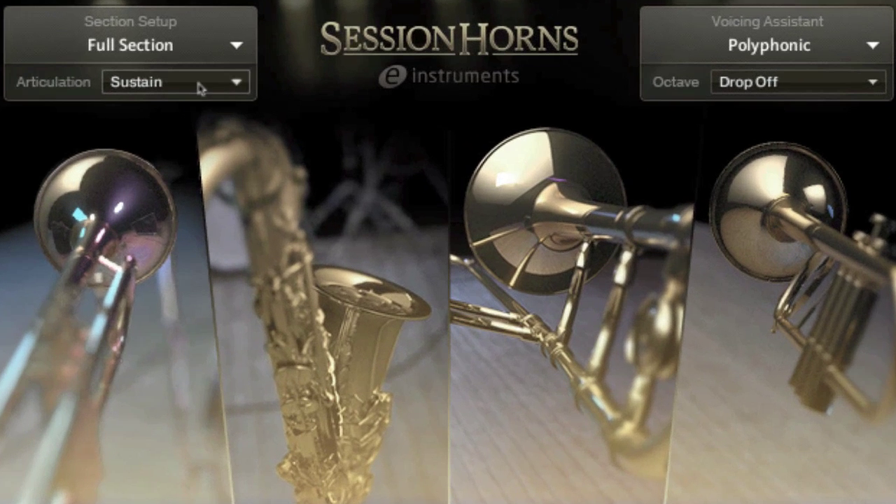
Step: Set the voicing assistant to Smart Voice Split
left_click(245, 102)
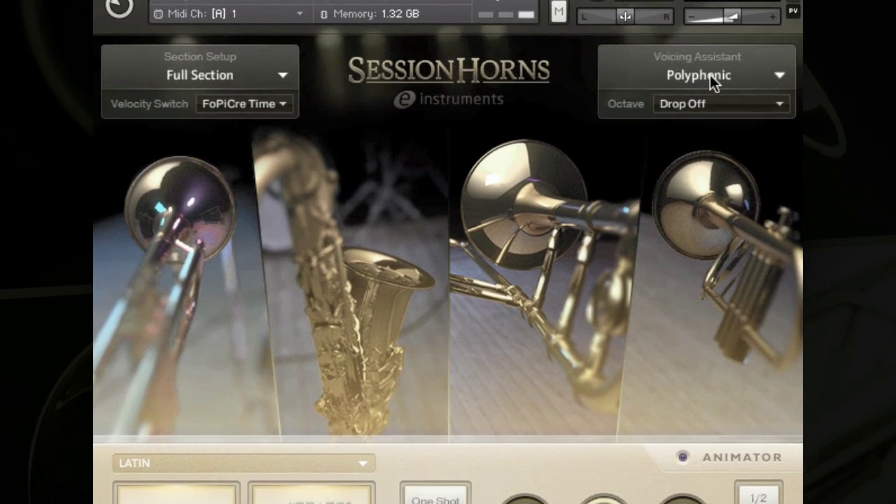
left_click(610, 121)
left_click(778, 77)
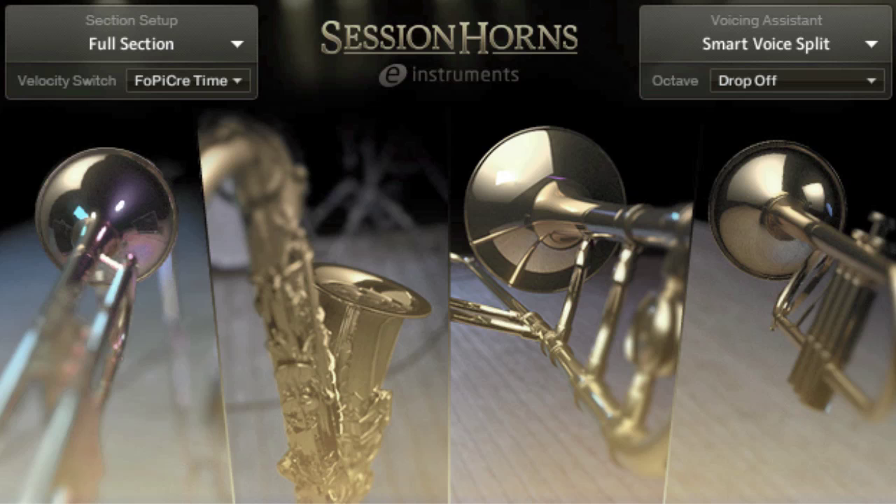
Step: Try the Drop 1st and Drop 3rd octave options of the voicing assistant in Smart Voice Split mode
left_click(835, 79)
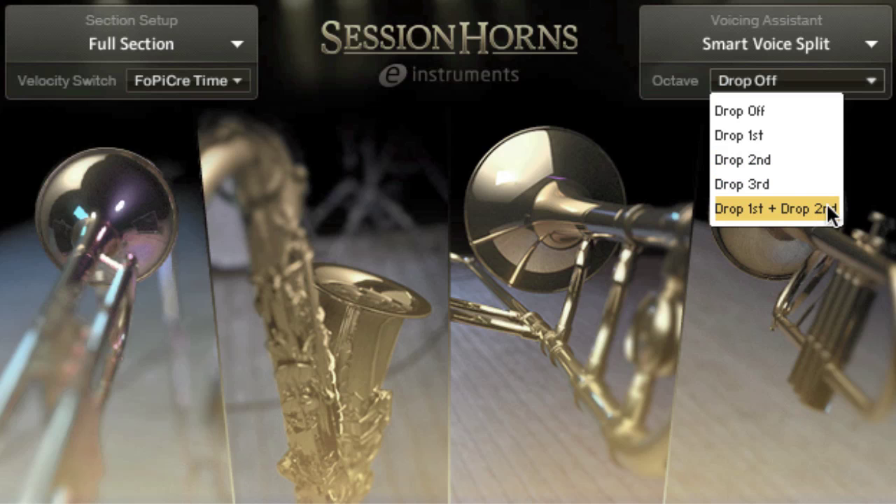
left_click(865, 203)
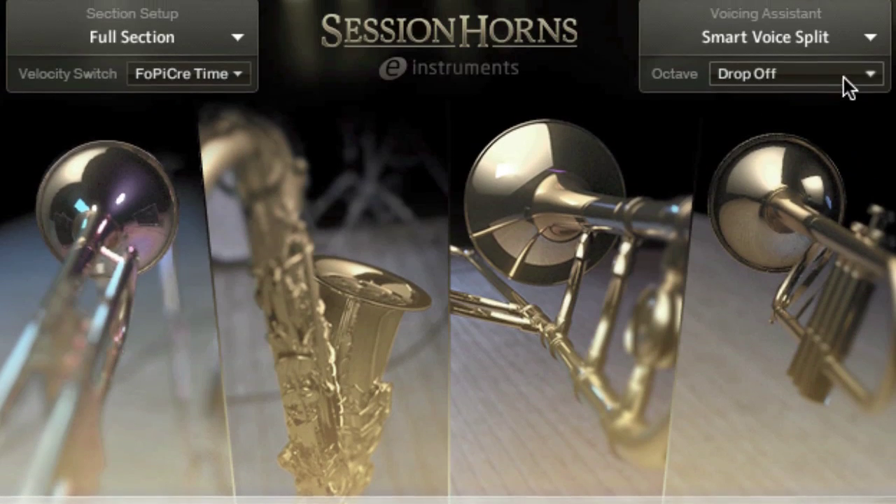
left_click(840, 82)
left_click(832, 136)
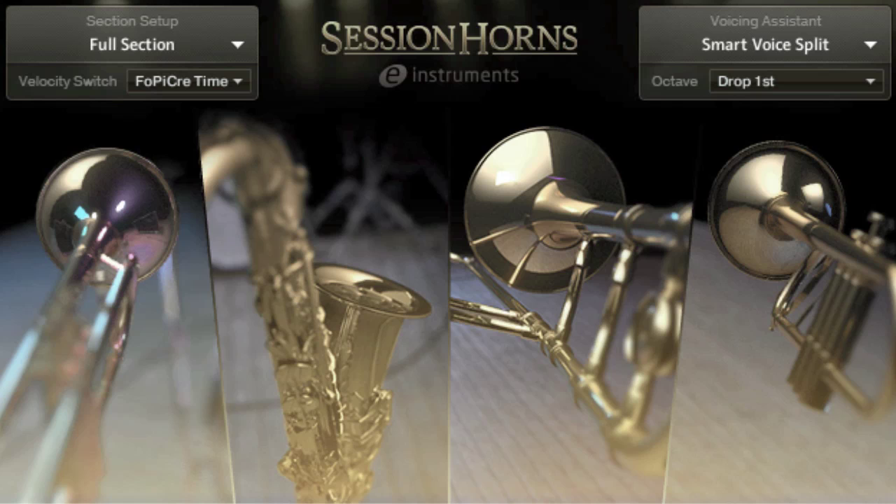
left_click(810, 82)
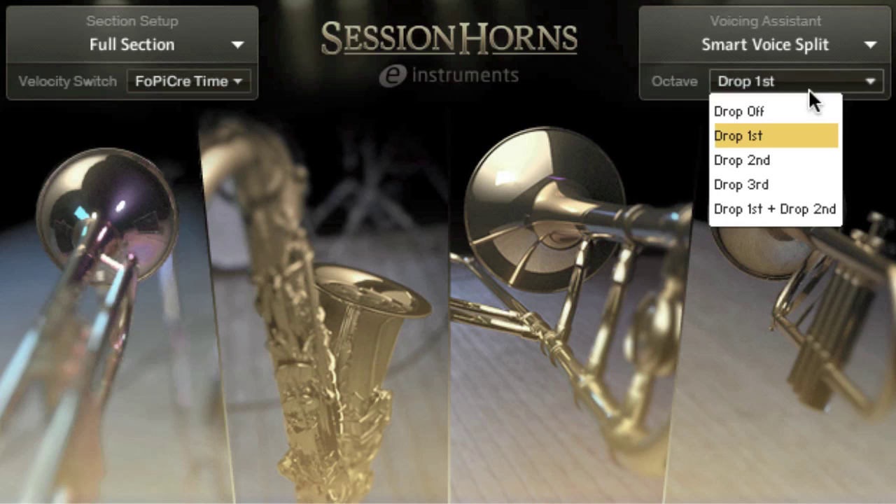
left_click(809, 184)
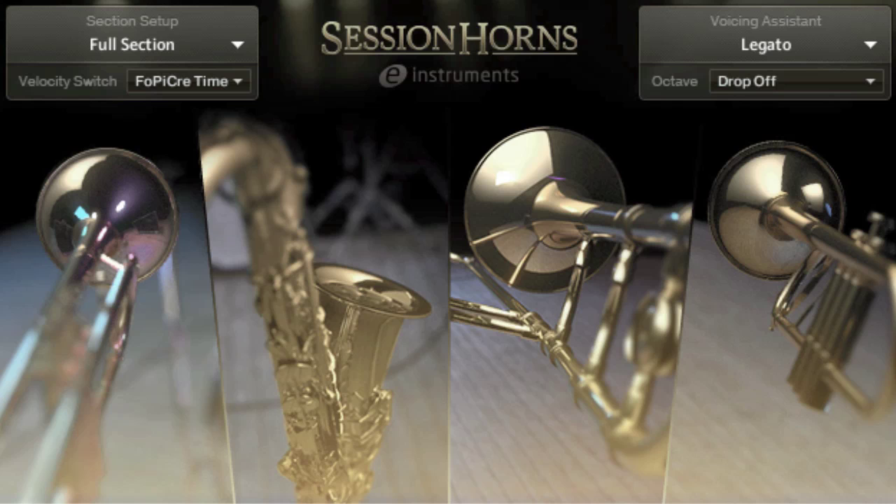
Step: In Legato voicing, try the Drop 1st + Drop 2nd octave option and reset it to Drop Off
left_click(824, 76)
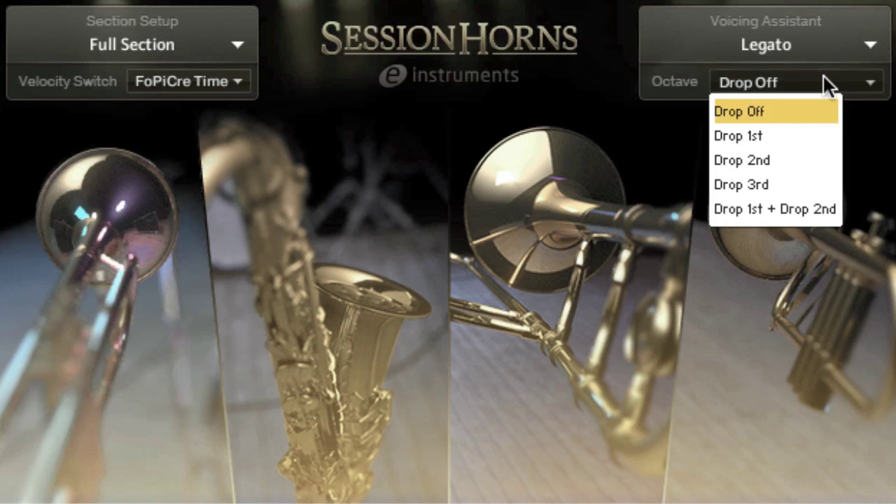
left_click(824, 208)
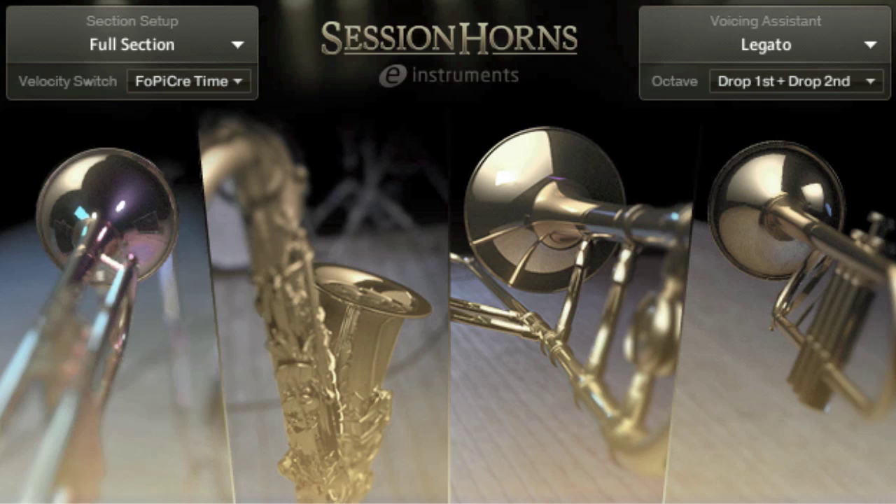
left_click(843, 89)
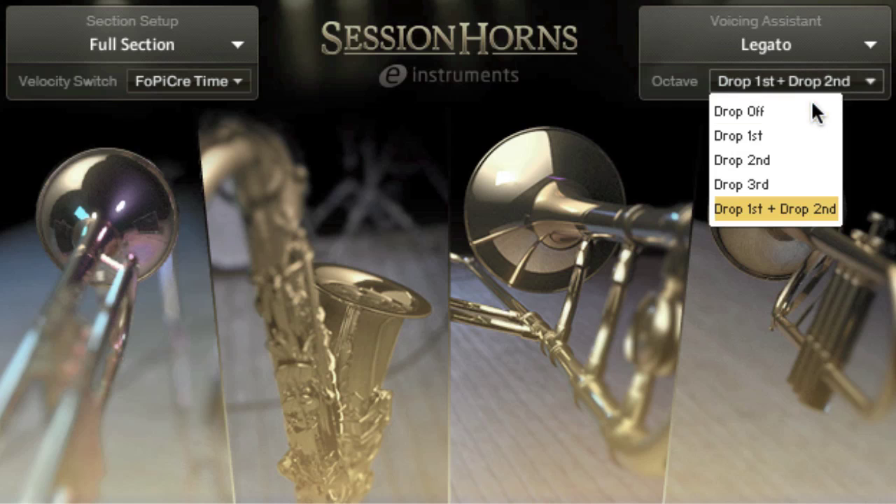
left_click(814, 113)
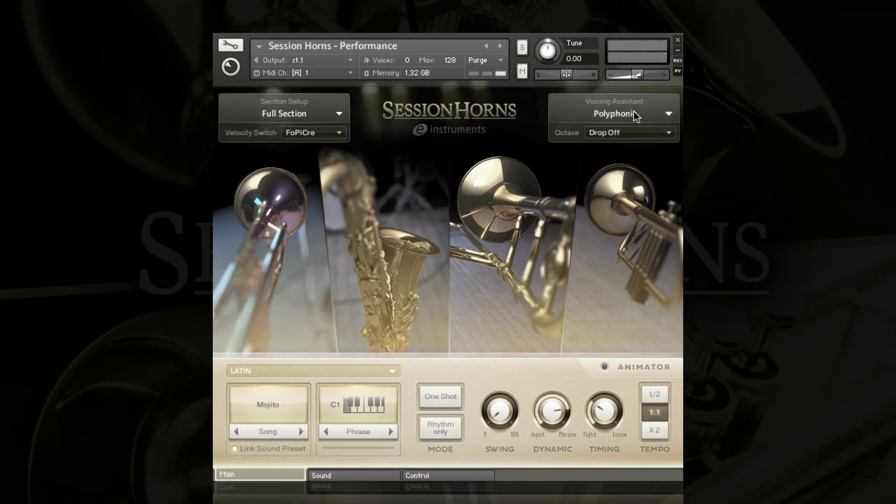
Step: Turn on the Animator and check the sustain pedal's Animator option on the Control page before returning to the Main page
left_click(622, 118)
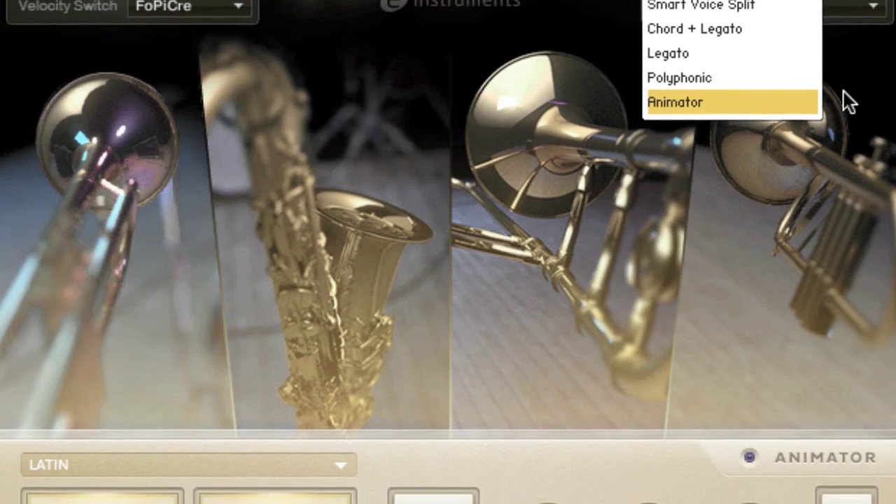
left_click(798, 187)
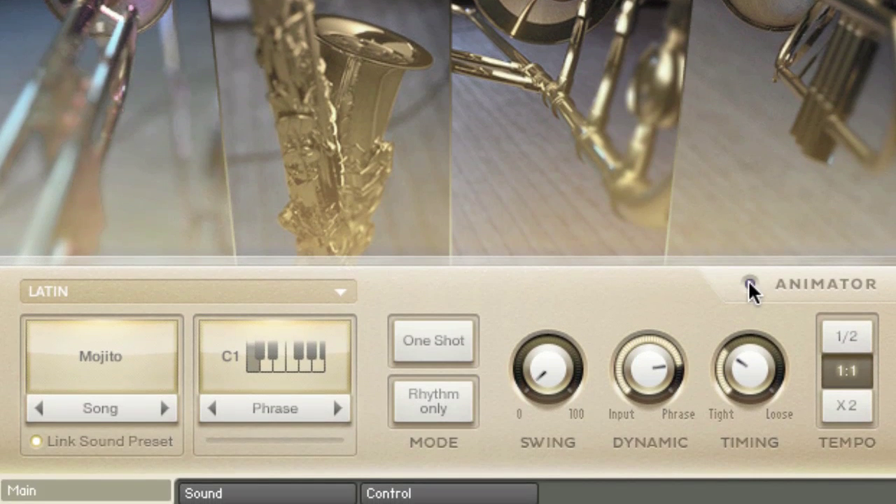
left_click(750, 283)
left_click(425, 490)
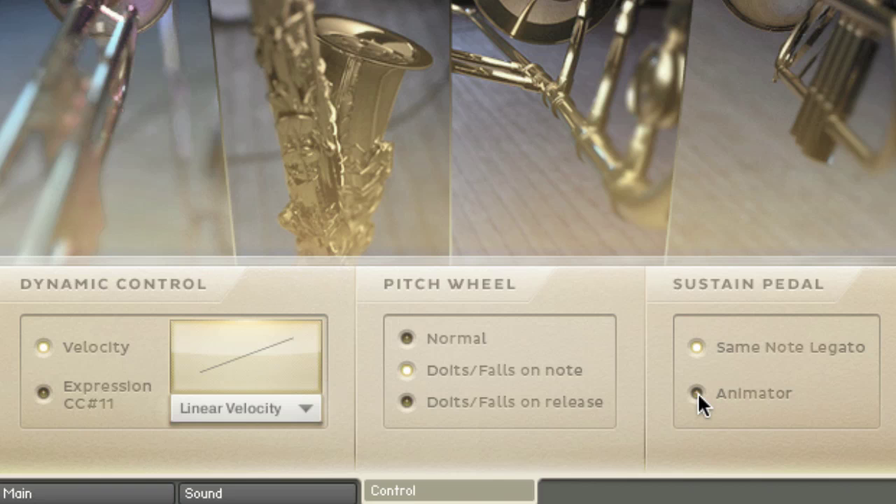
left_click(106, 491)
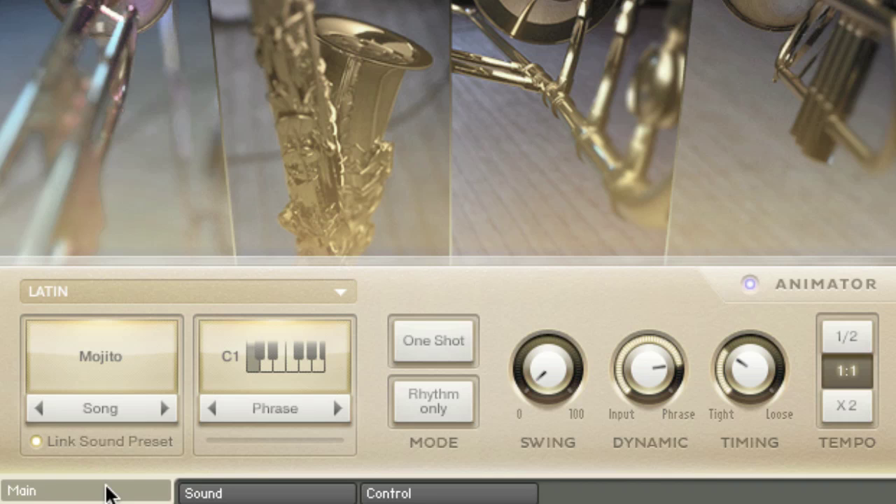
Step: Choose the REGGAE category in the Animator and load the Jamaican song
left_click(117, 294)
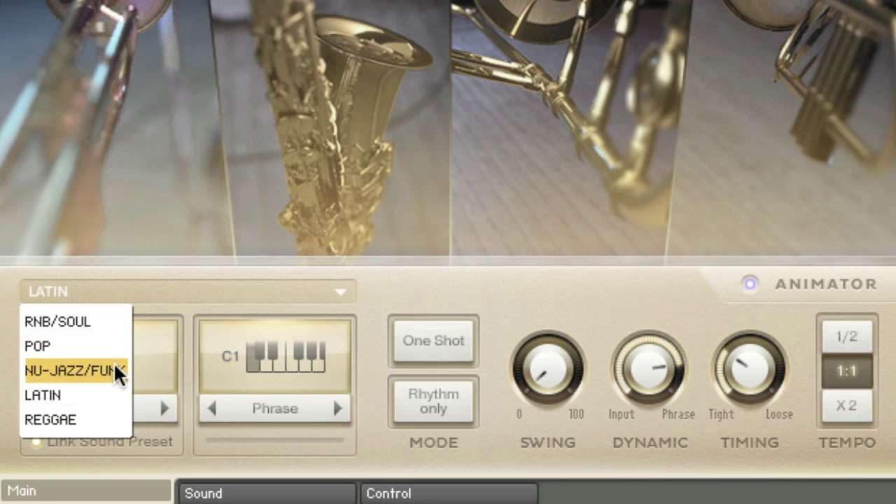
left_click(102, 420)
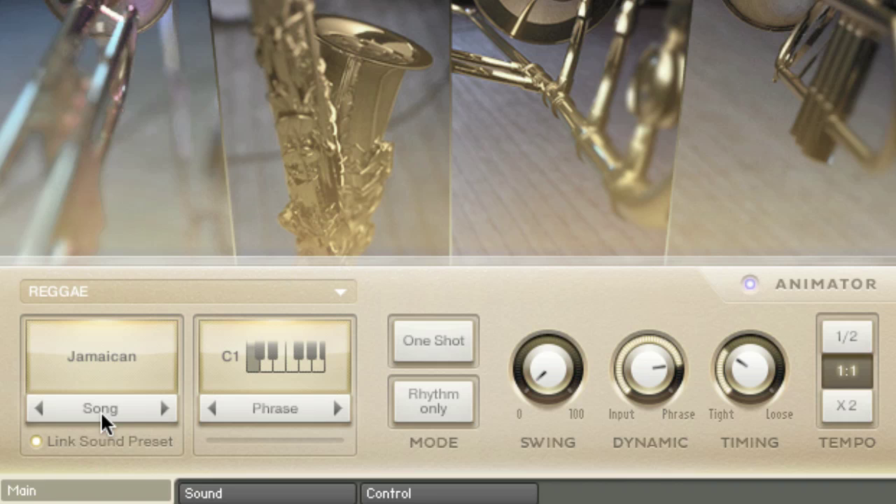
left_click(108, 372)
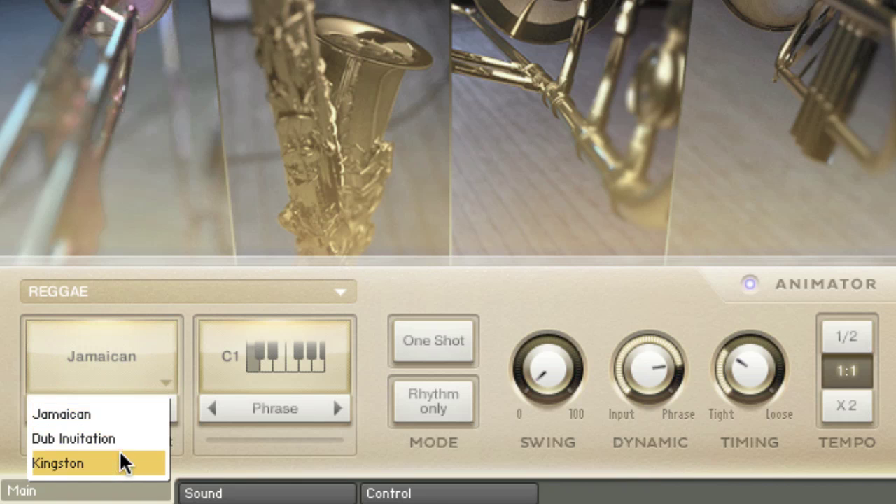
left_click(119, 413)
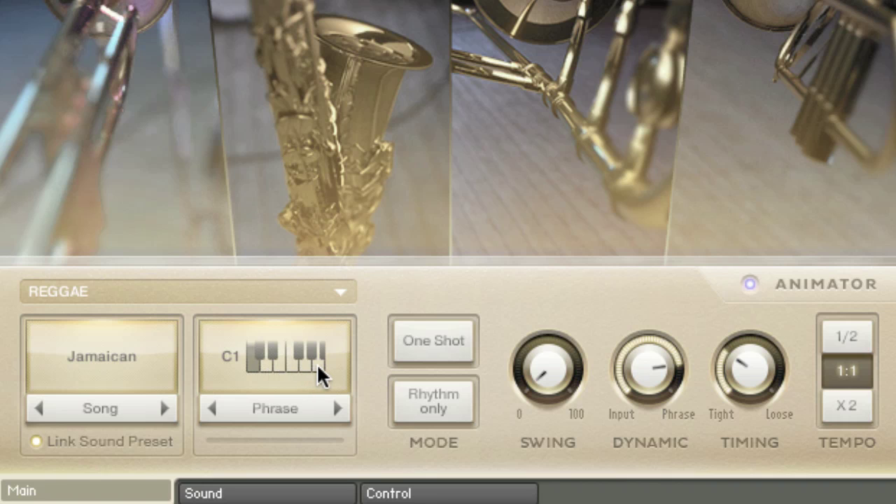
Step: Examine the Animator's phrase key display and the matching phrase keyswitches on the virtual keyboard
left_click(279, 362)
left_click(252, 362)
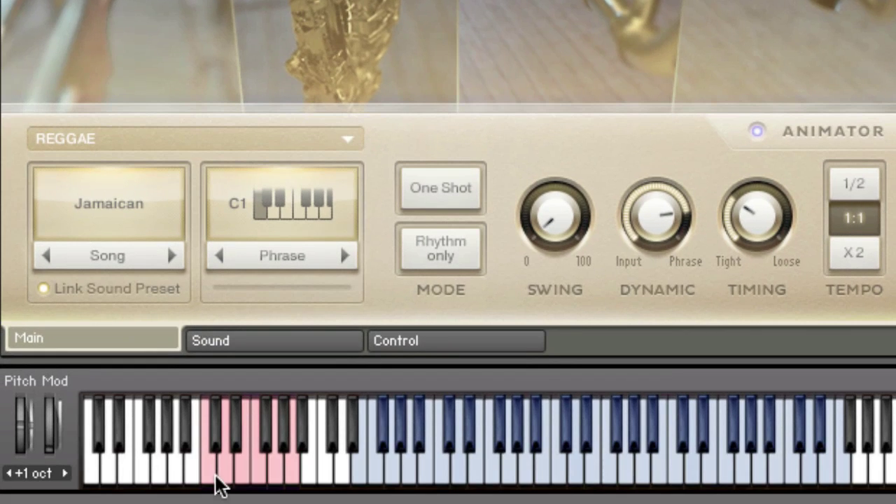
left_click(277, 480)
left_click(227, 479)
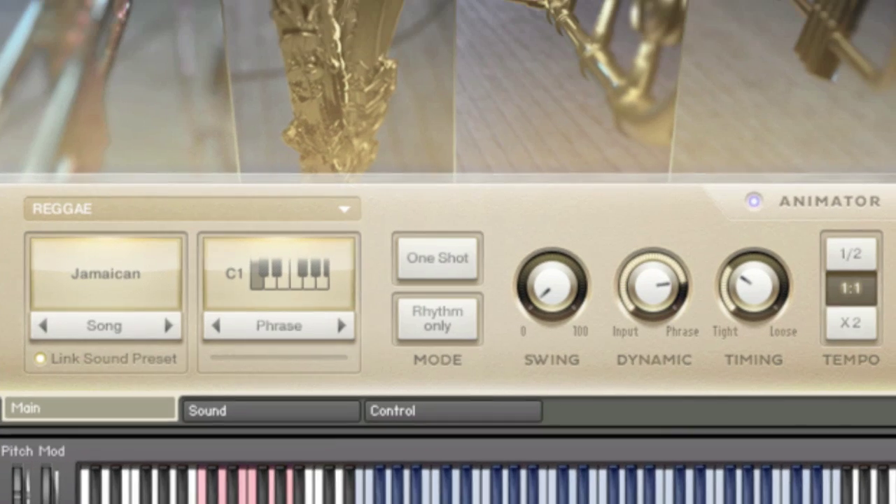
left_click(251, 470)
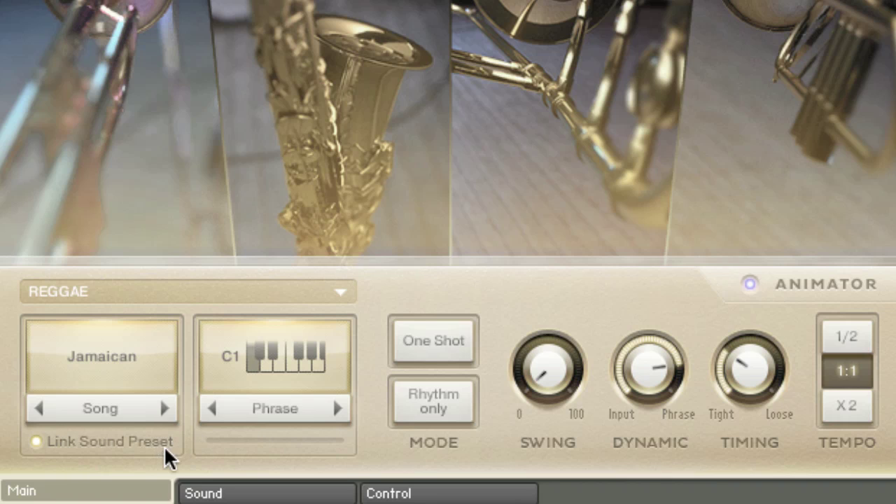
Step: On the Sound page, try the Sax & Brass 1 section mix and set the Section Mix to Trumpets Up 2
left_click(260, 496)
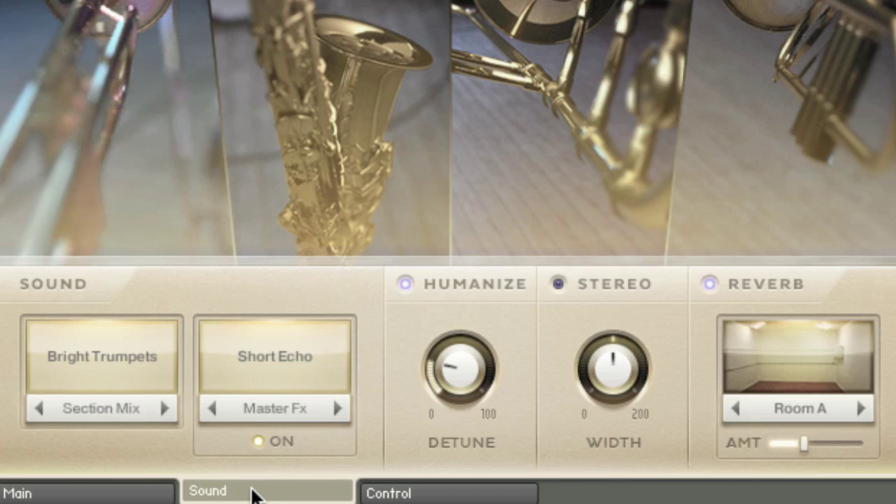
left_click(107, 367)
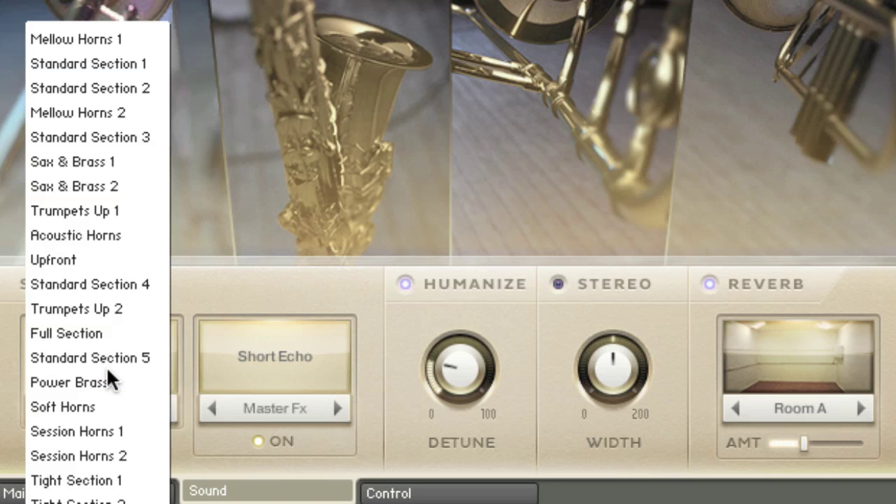
left_click(104, 161)
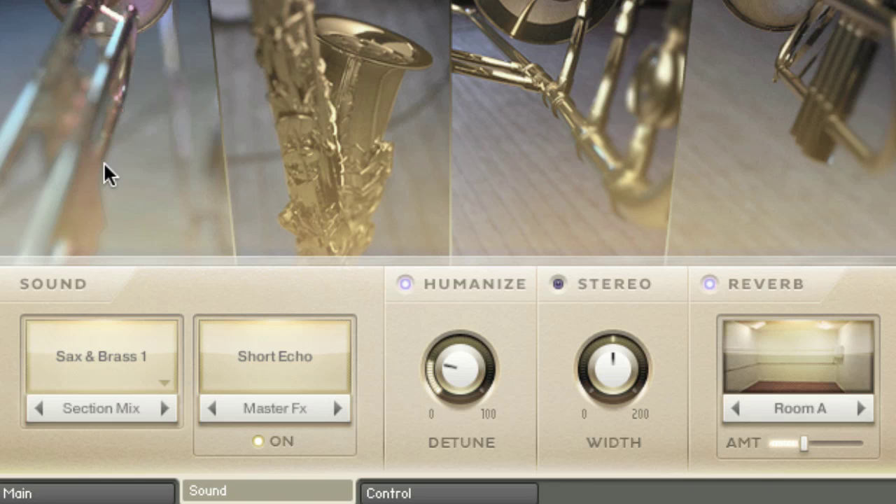
left_click(112, 357)
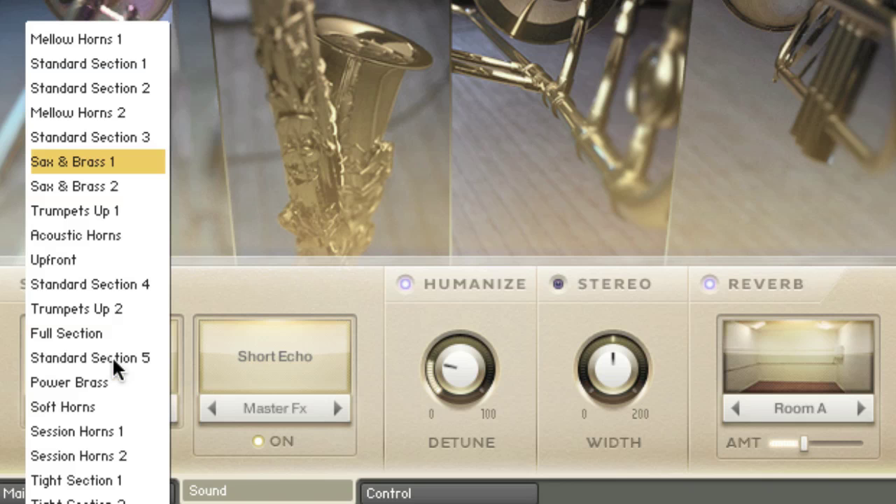
left_click(110, 309)
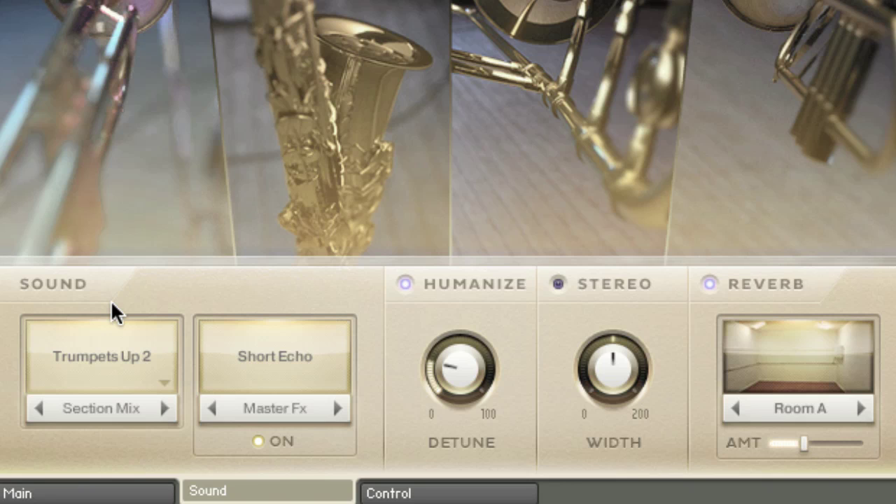
Step: Try the LoFi Dub master effect and reset Master Fx to Short Echo
left_click(274, 358)
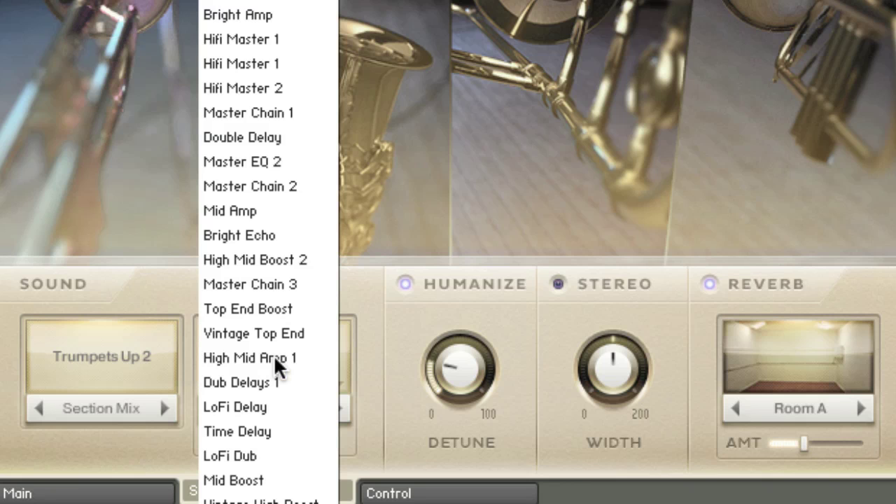
left_click(265, 456)
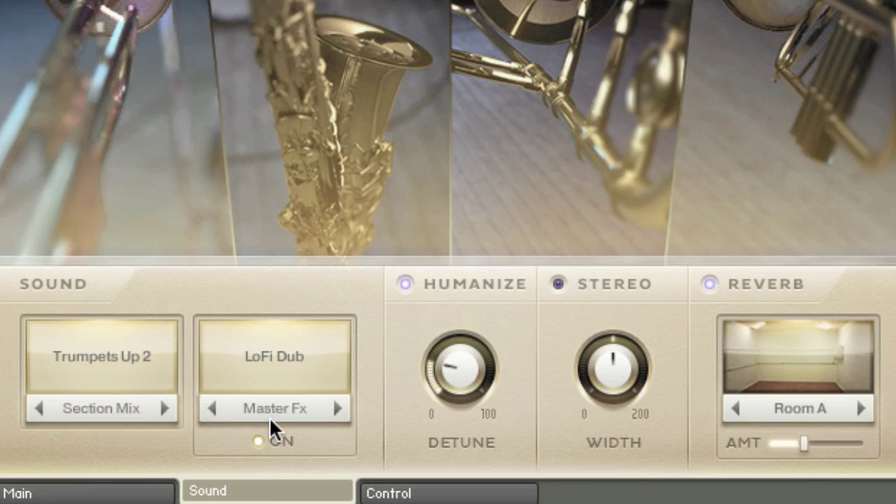
left_click(273, 361)
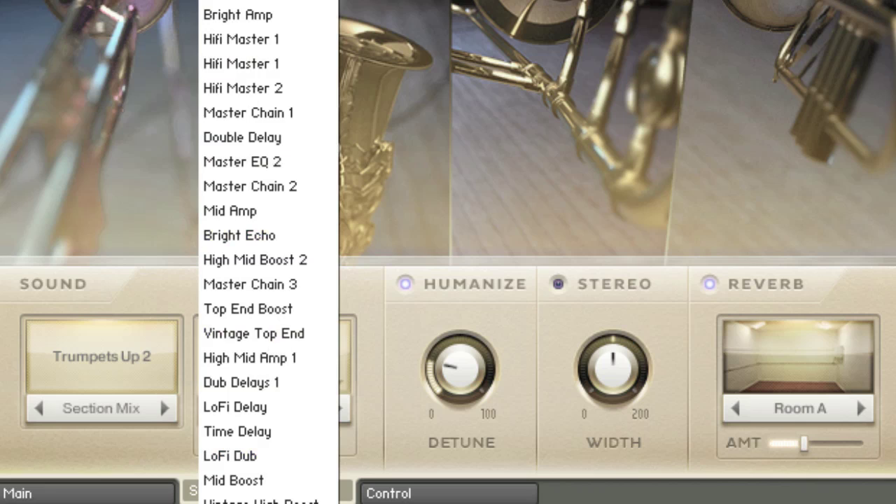
left_click(273, 502)
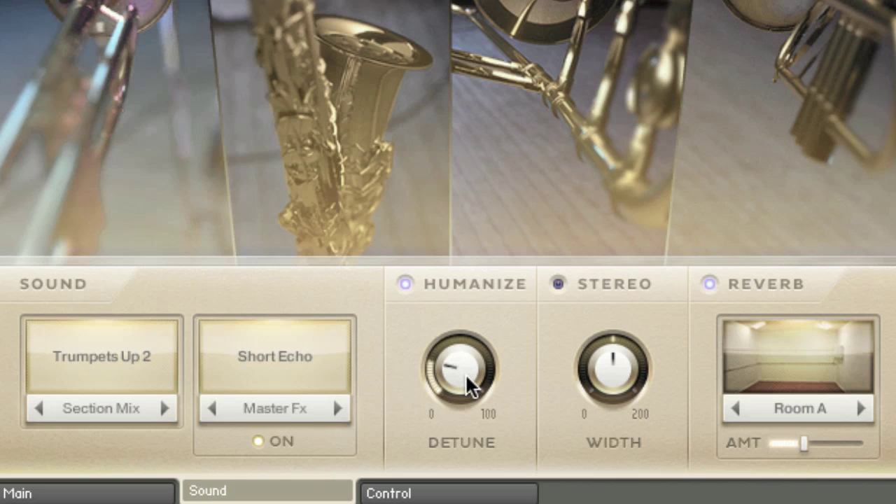
Step: Try the Humanize detune at maximum and the Stereo width at minimum, restore both amounts and turn Stereo off
left_click_drag(466, 375, 402, 140)
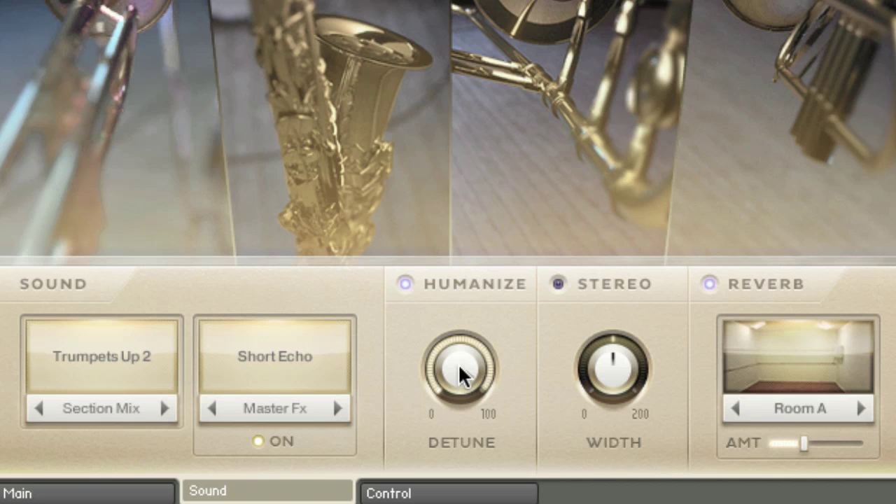
left_click_drag(458, 363, 490, 503)
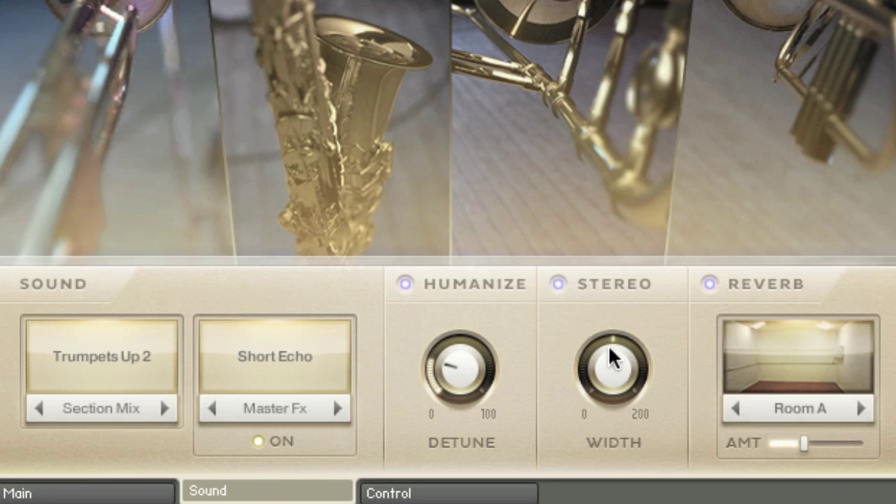
left_click_drag(610, 356, 610, 503)
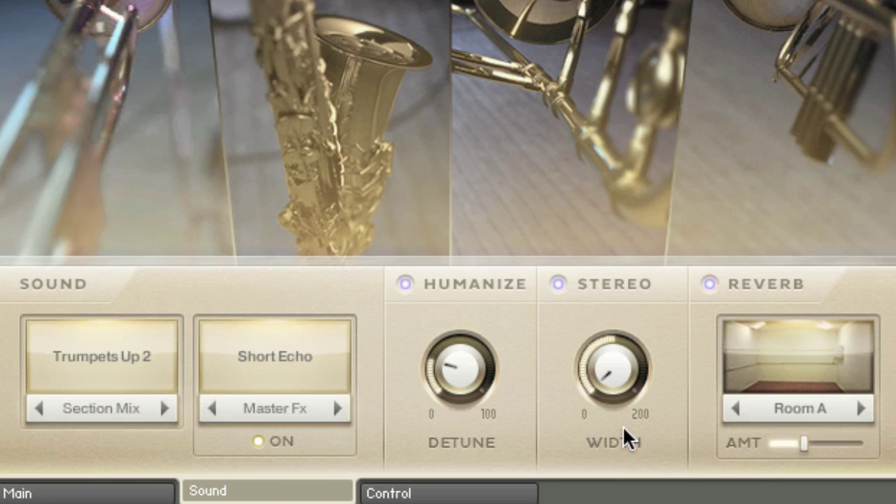
left_click_drag(616, 382, 596, 271)
left_click(556, 283)
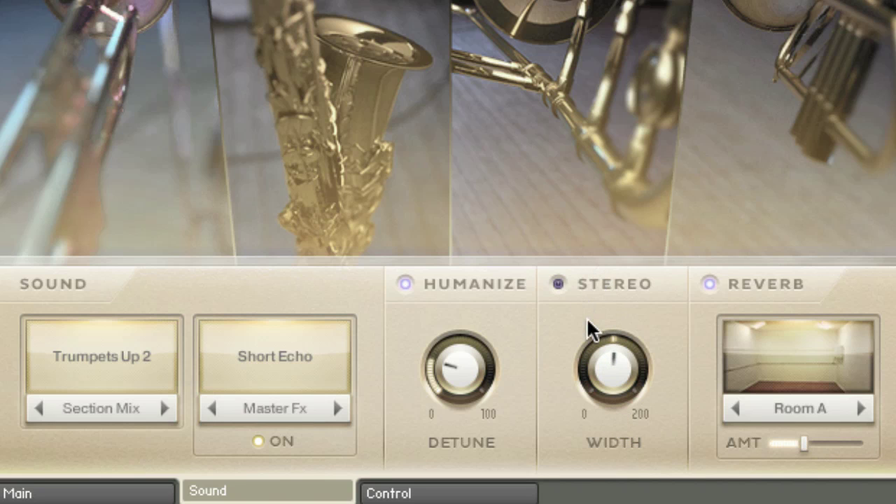
Step: Set the reverb amount to 36, check the available reverb types while keeping Room A, and return to the Main page
mouse_move(803, 442)
left_mouse_down()
mouse_move(852, 443)
mouse_move(806, 447)
left_mouse_up()
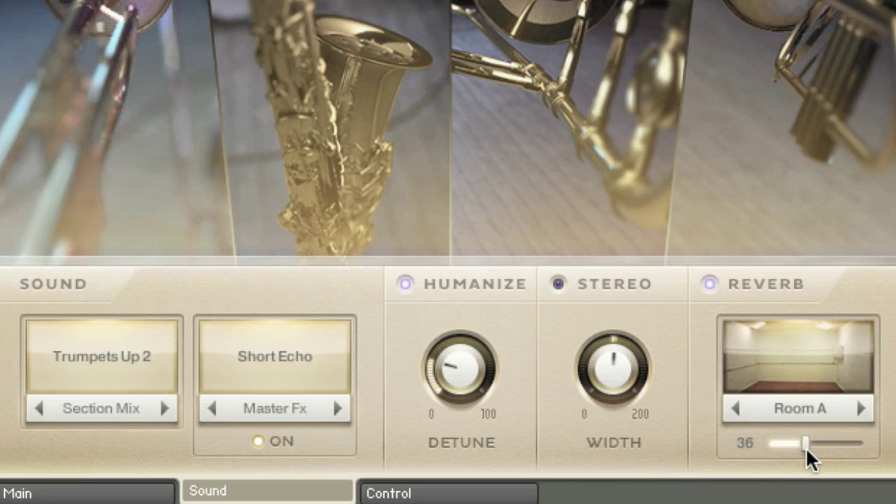
left_click(786, 407)
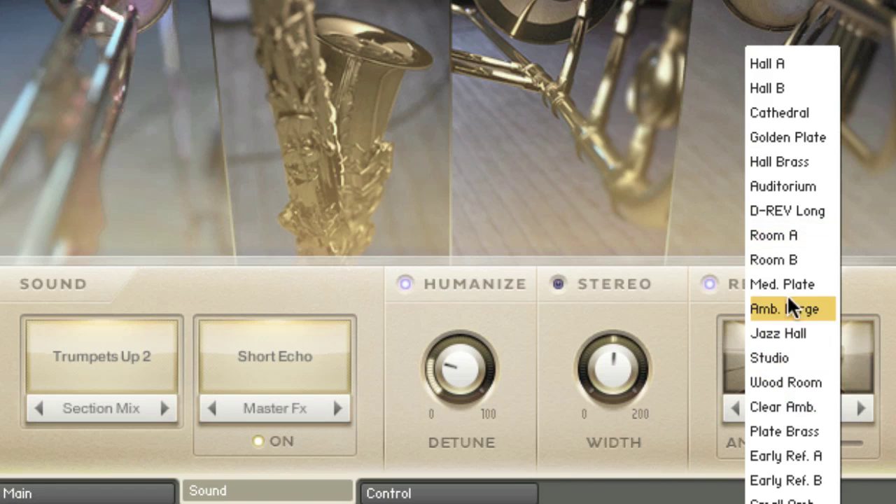
left_click(696, 409)
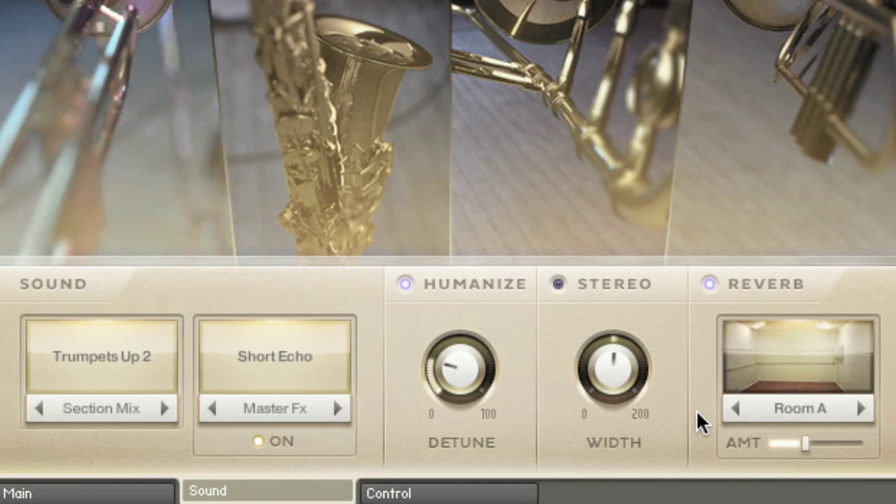
left_click(150, 495)
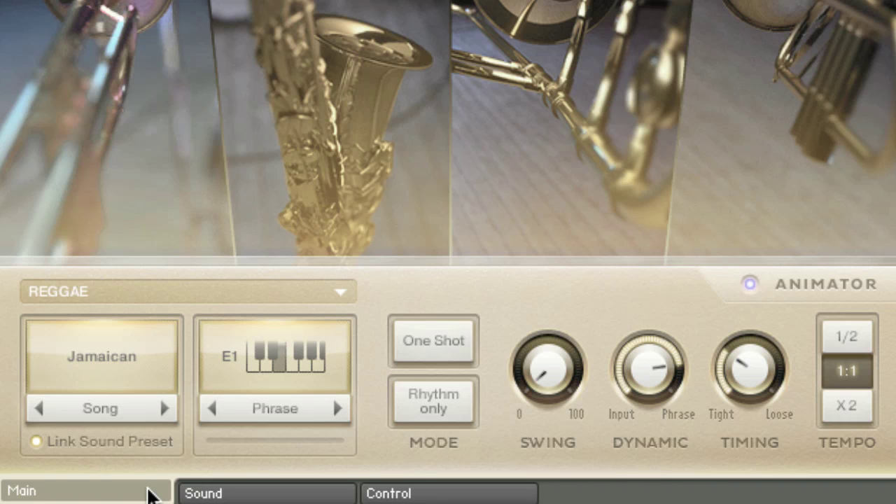
Step: Try the Animator's Rhythm only mode, including its MIDI CC learn option, and its One Shot mode
left_click(459, 405)
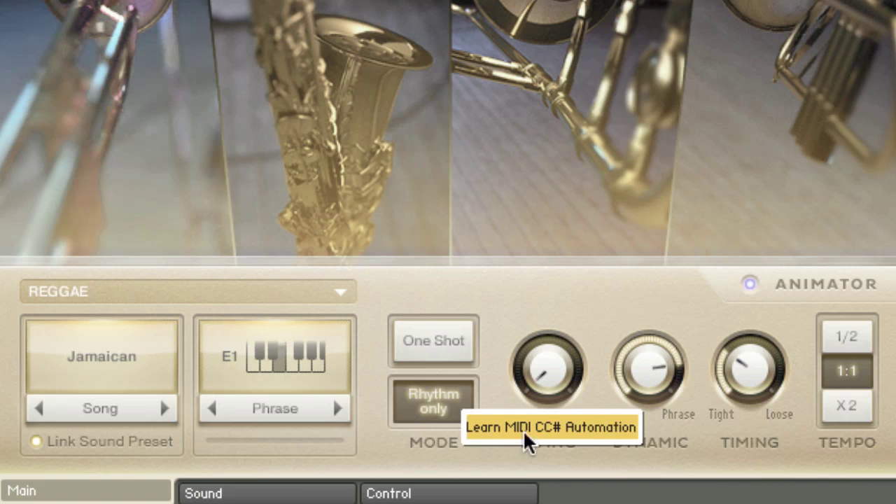
left_click(598, 425)
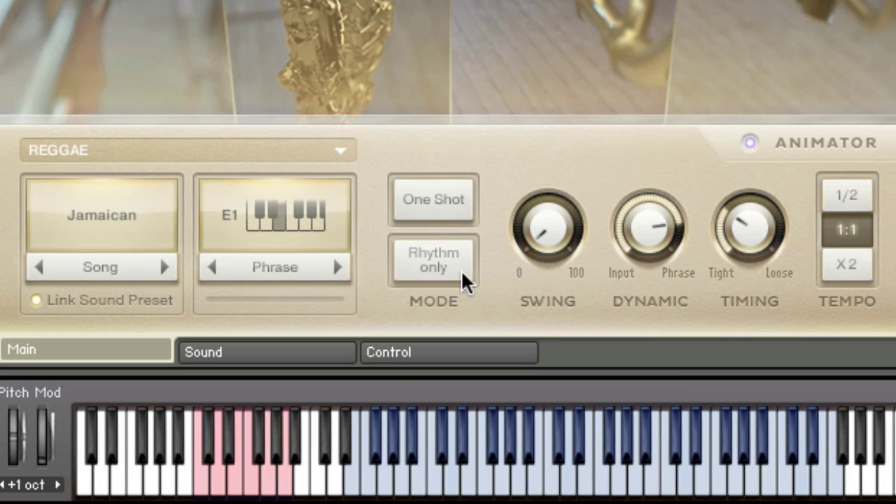
left_click(461, 411)
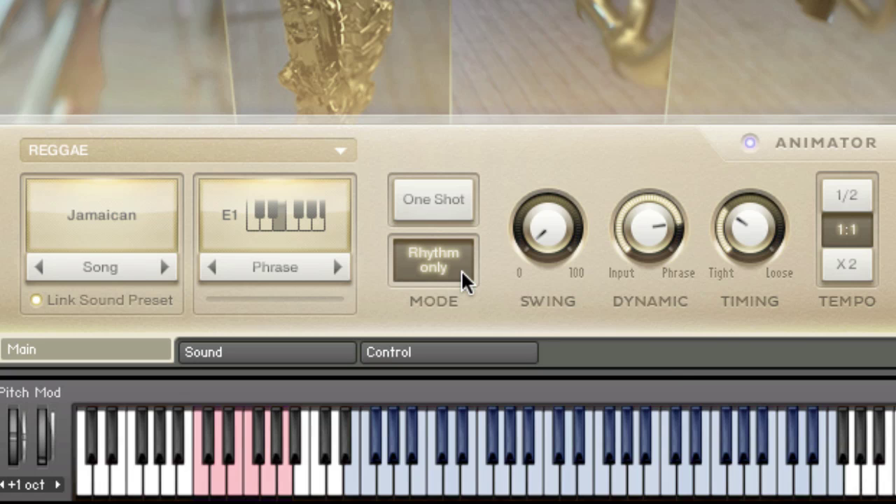
left_click(459, 211)
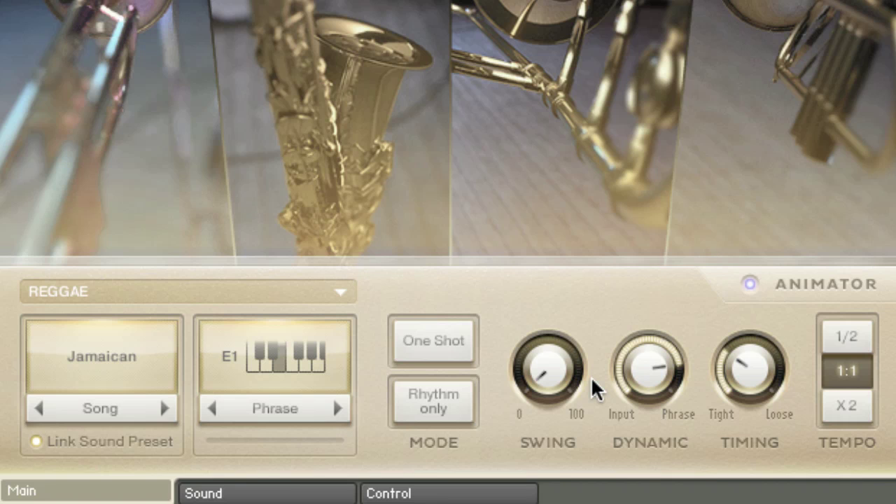
Step: Try the Animator's 1/2 tempo and set the tempo to X2
left_click(856, 334)
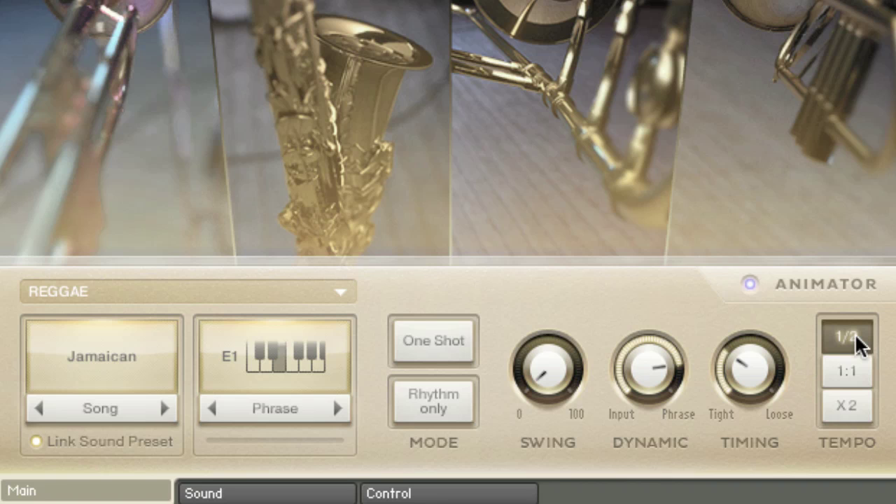
left_click(846, 408)
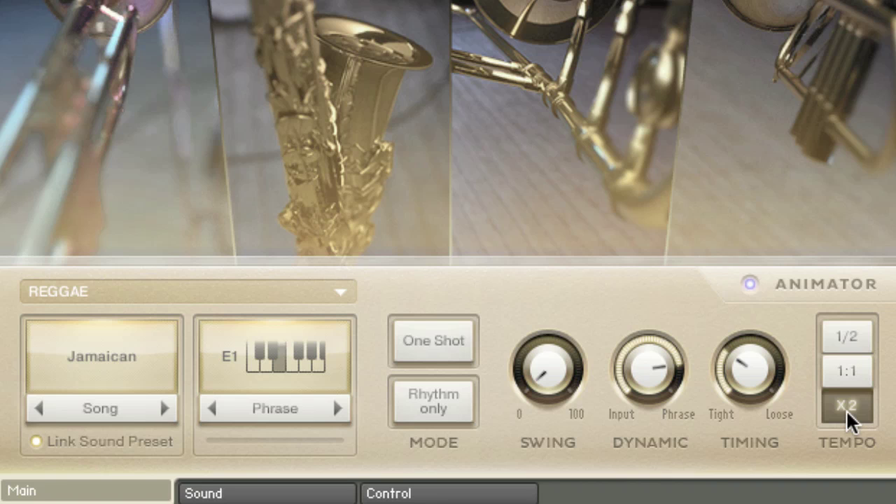